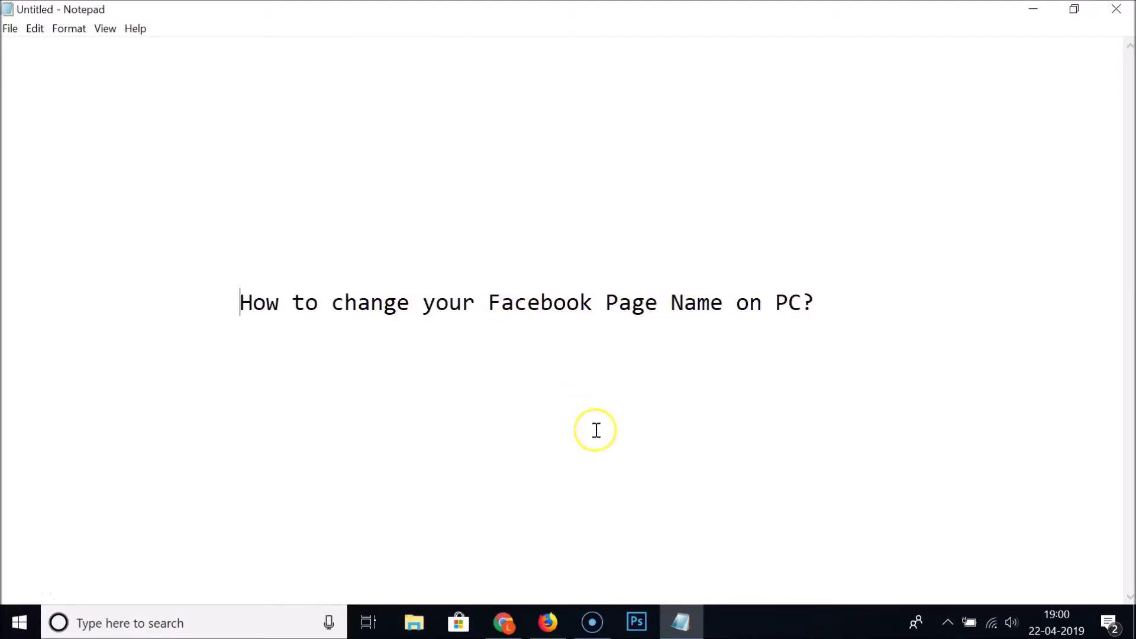
- Switch to the TechnoReview page in Chrome and expand its full section list with See more
{"action": "left_click", "coordinate": [504, 622]}
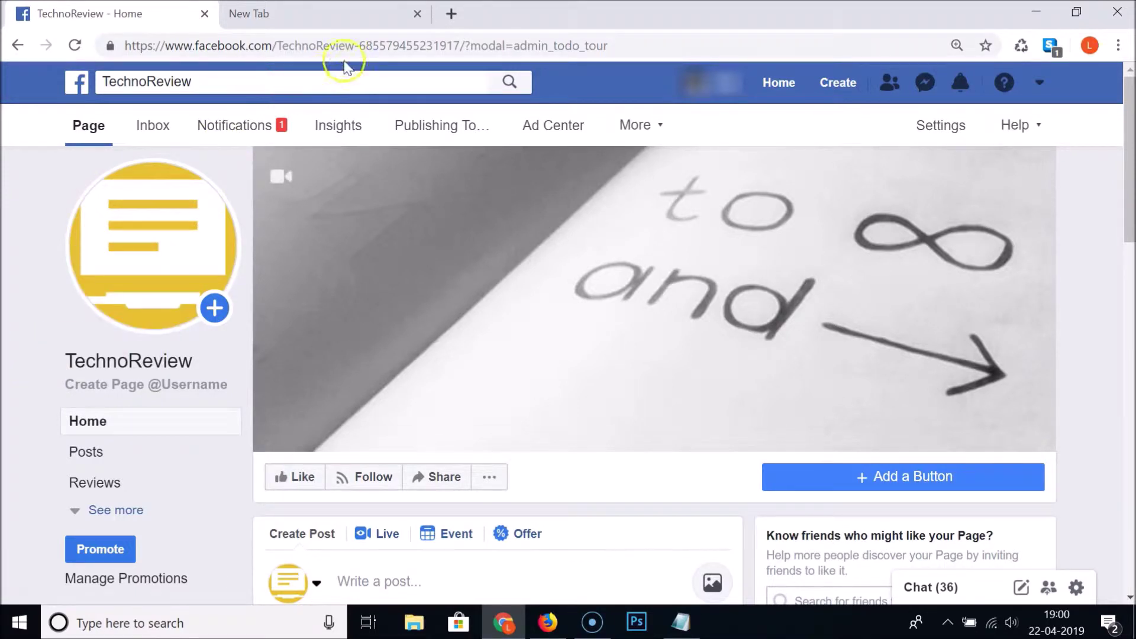
{"action": "left_click", "coordinate": [112, 512]}
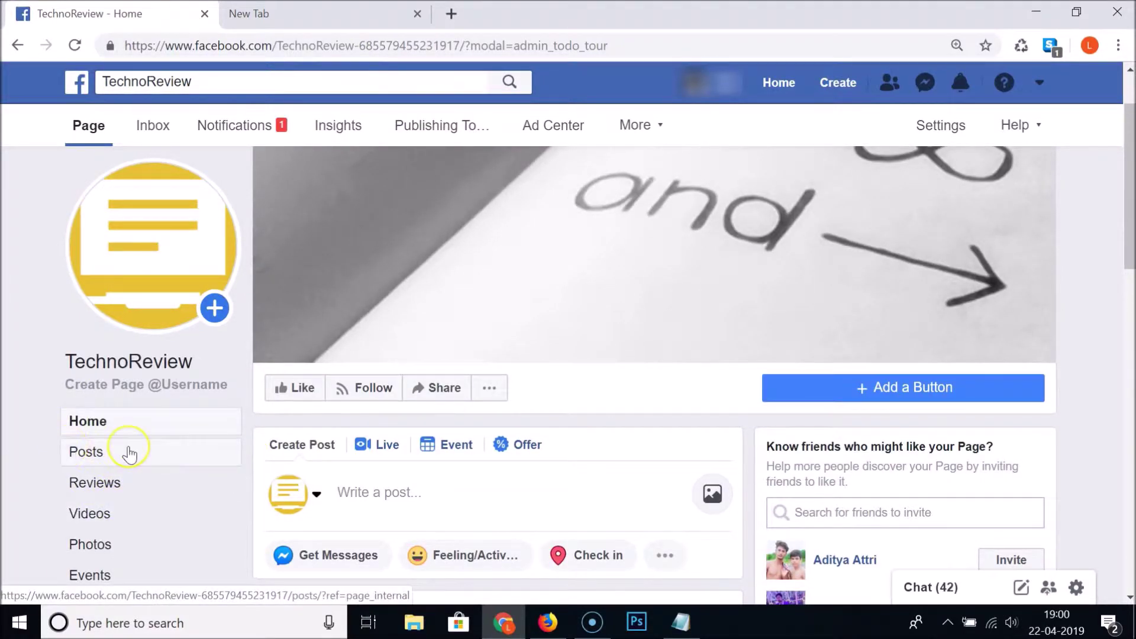
{"action": "scroll", "coordinate": [128, 451], "scroll_direction": "down", "scroll_amount": 1}
{"action": "scroll", "coordinate": [129, 454], "scroll_direction": "down", "scroll_amount": 3}
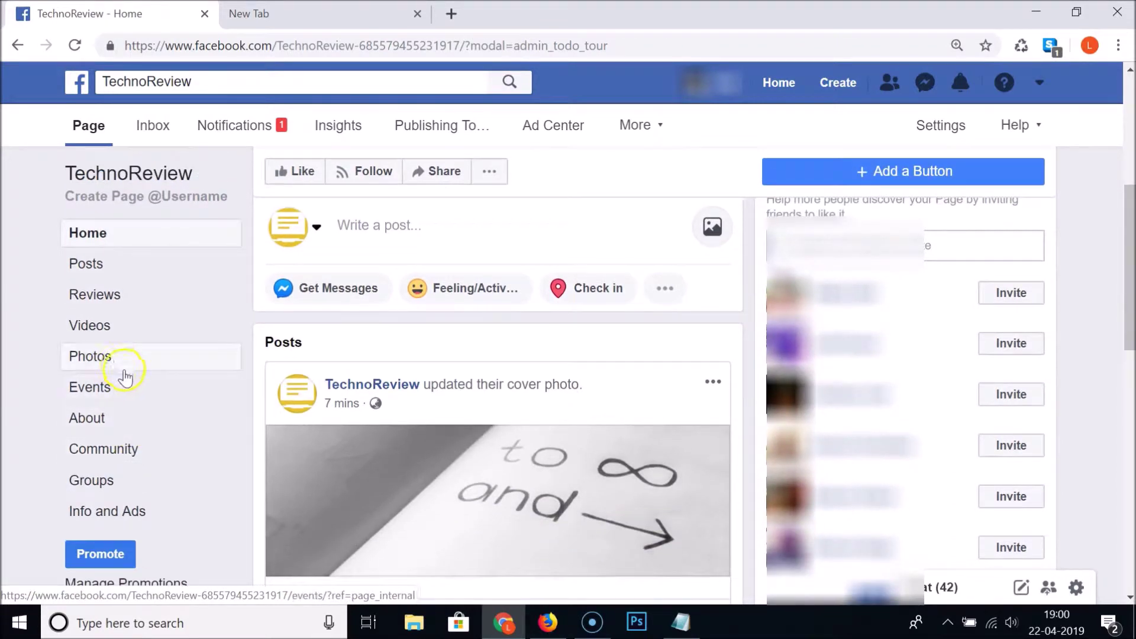
- Go to the TechnoReview page's About info and start editing its Name
{"action": "left_click", "coordinate": [128, 422]}
{"action": "left_click", "coordinate": [107, 420]}
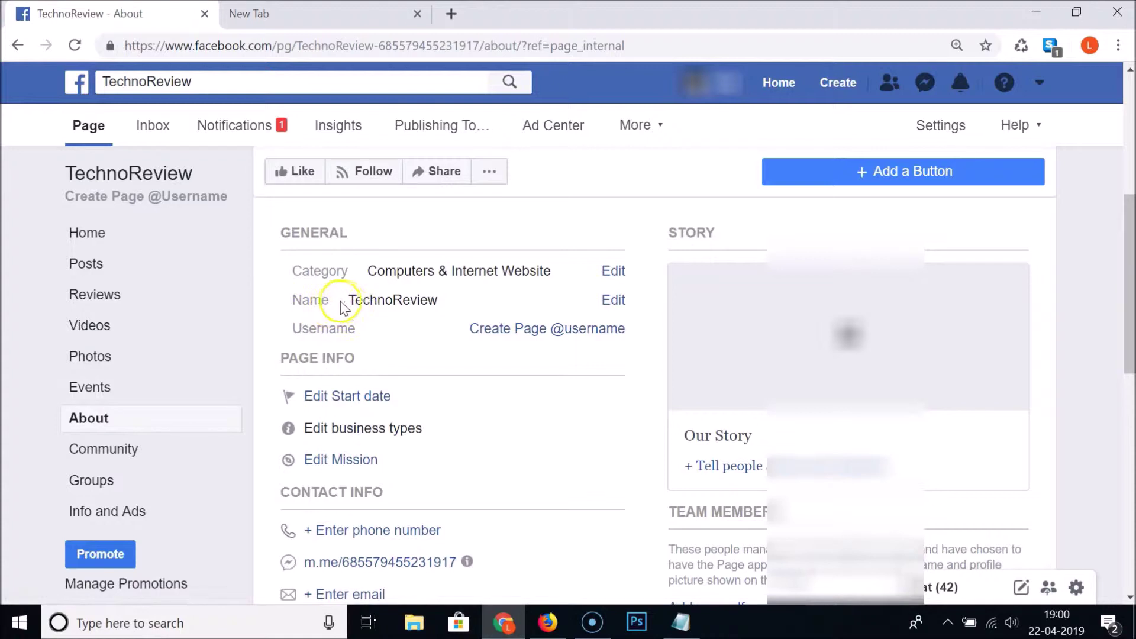
{"action": "left_click_drag", "start_coordinate": [438, 300], "coordinate": [357, 300]}
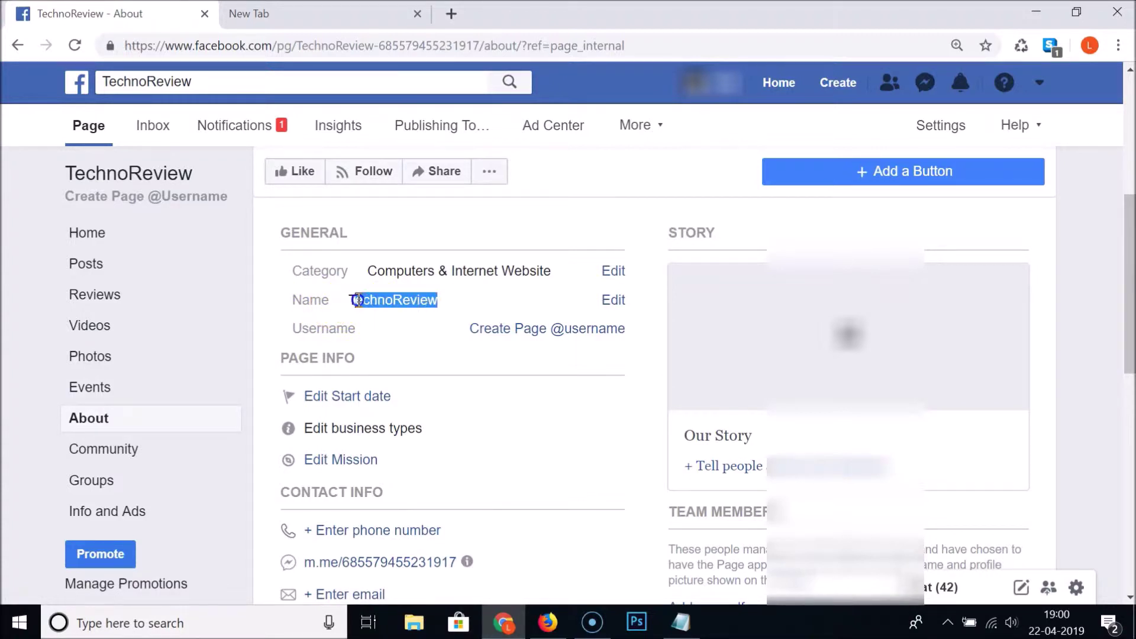
{"action": "left_click", "coordinate": [358, 300]}
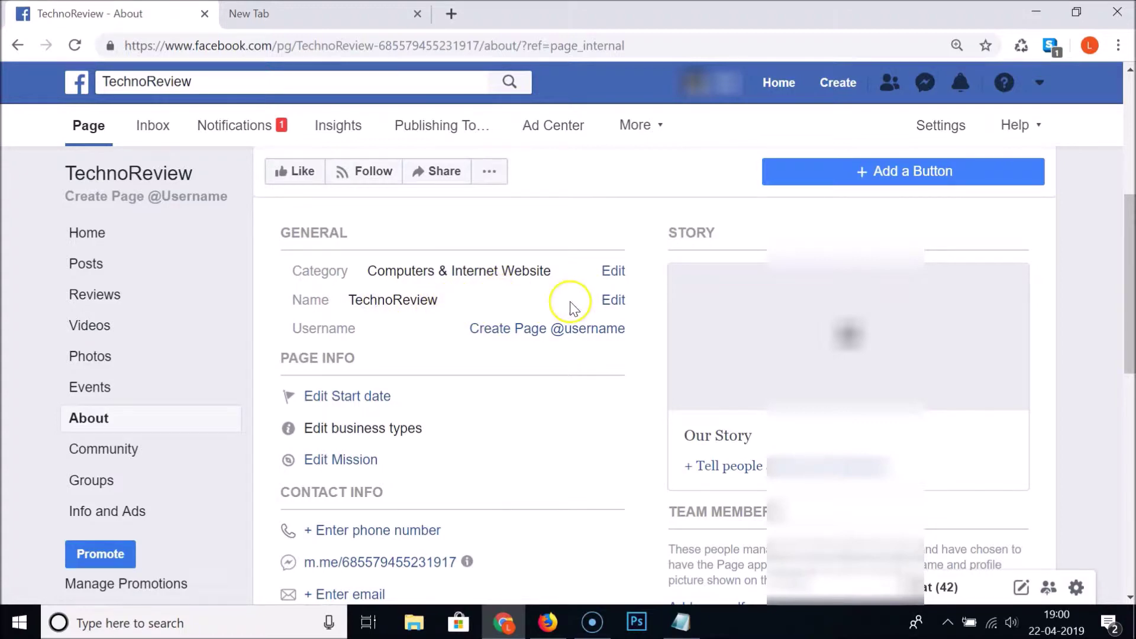
{"action": "left_click", "coordinate": [612, 300]}
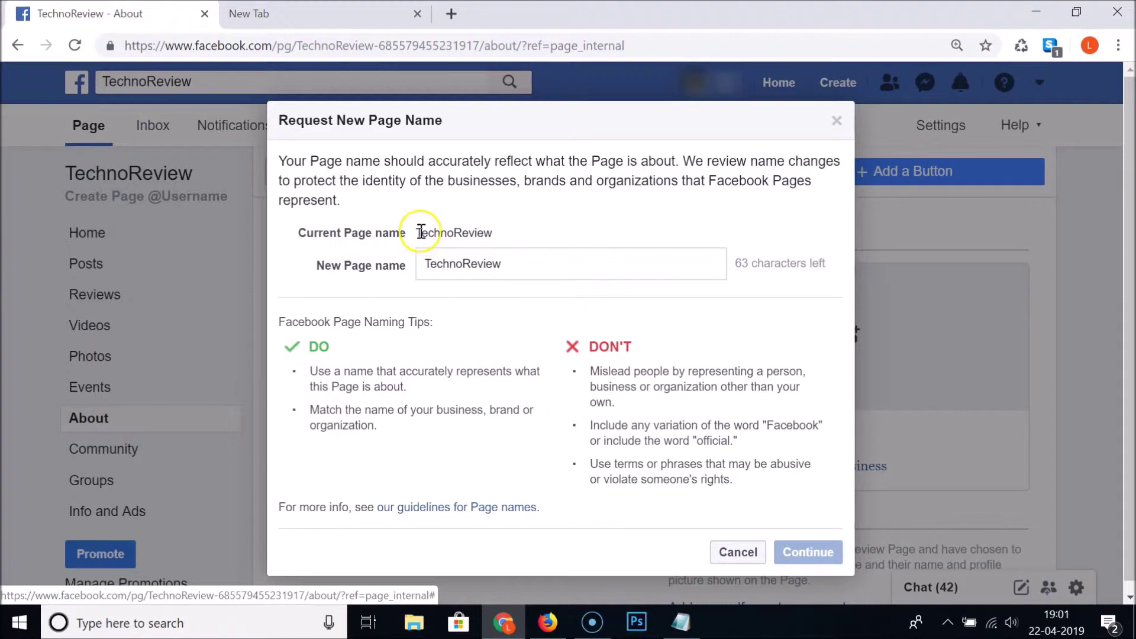
- Replace the old name in the New Page name field with 'Technology Review'
{"action": "left_click_drag", "start_coordinate": [423, 232], "coordinate": [516, 233]}
{"action": "left_click", "coordinate": [528, 254]}
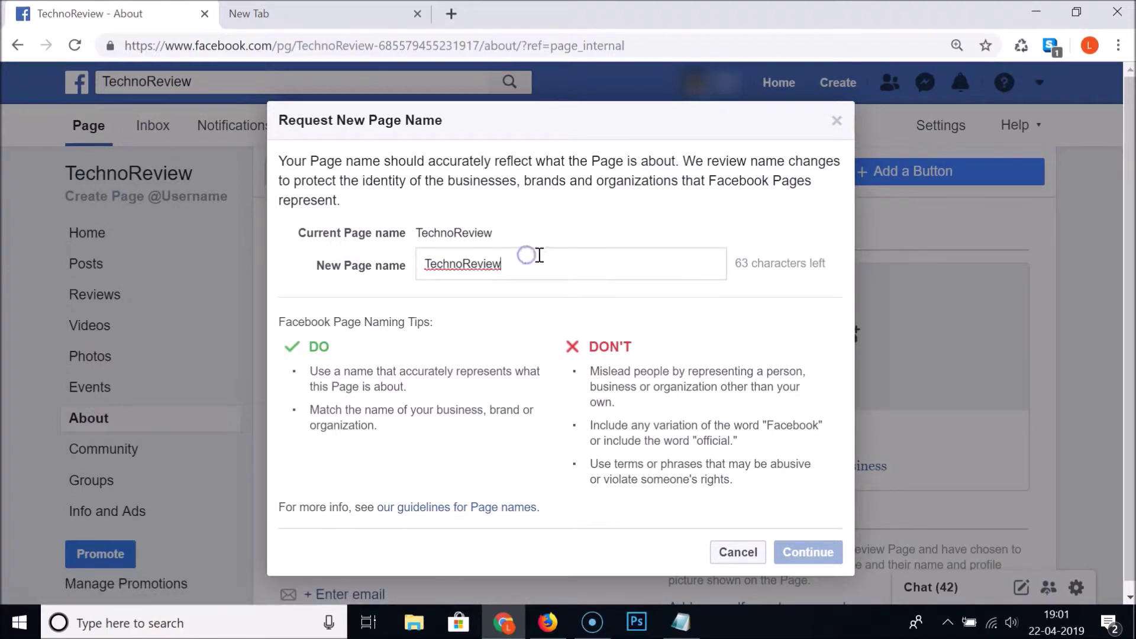
{"action": "key", "text": "BackSpace"}
{"action": "key", "text": "BackSpace"}
{"action": "key", "text": "BackSpace"}
{"action": "key", "text": "BackSpace"}
{"action": "key", "text": "BackSpace"}
{"action": "key", "text": "BackSpace"}
{"action": "key", "text": "BackSpace"}
{"action": "key", "text": "BackSpace"}
{"action": "key", "text": "BackSpace"}
{"action": "key", "text": "BackSpace"}
{"action": "key", "text": "BackSpace"}
{"action": "key", "text": "BackSpace"}
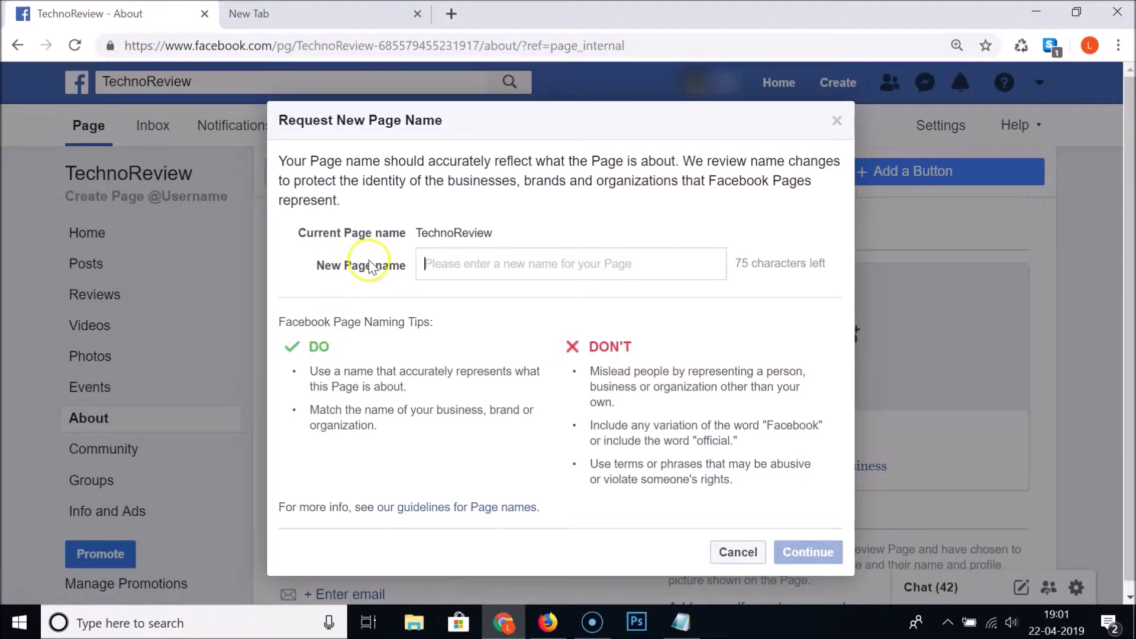
{"action": "type", "text": "Technolo"}
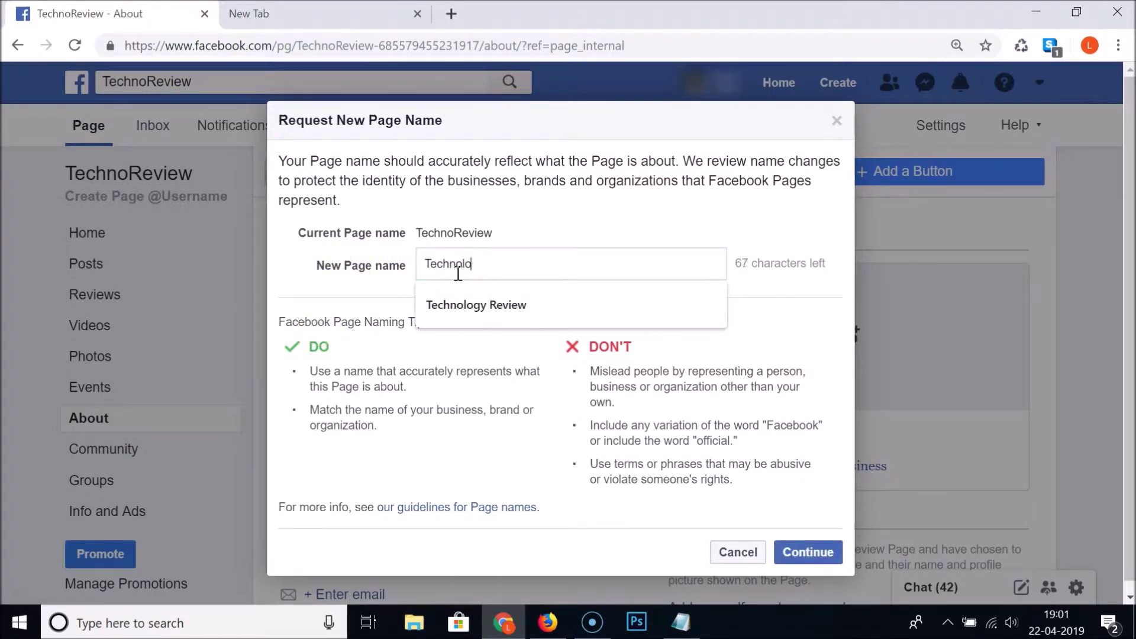
{"action": "type", "text": "gy Review"}
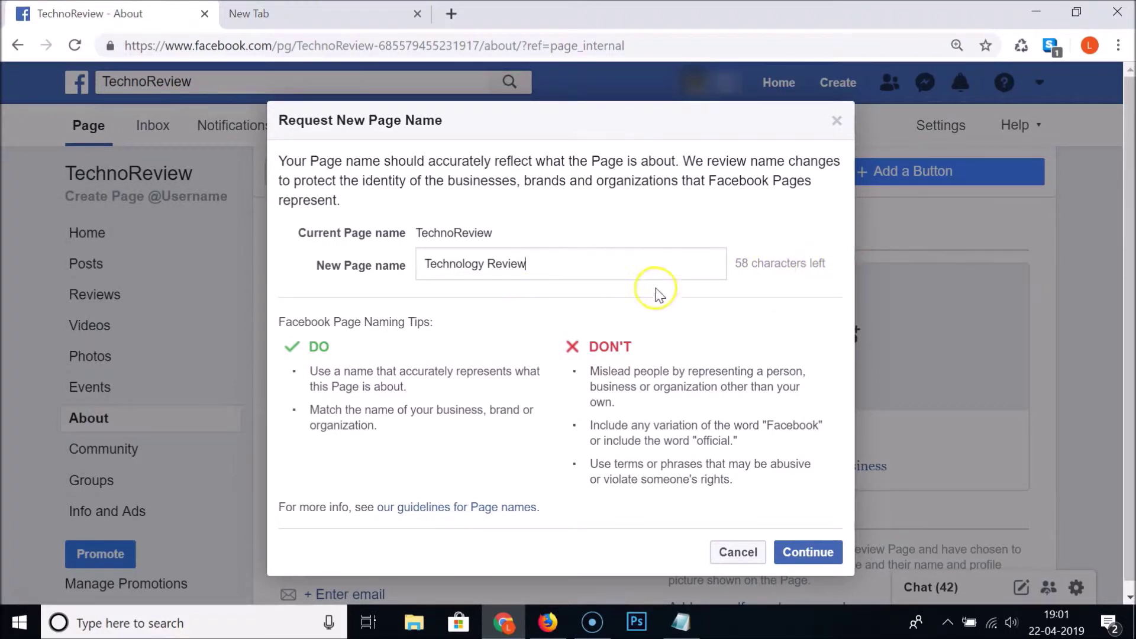
{"action": "left_click_drag", "start_coordinate": [529, 266], "coordinate": [431, 262]}
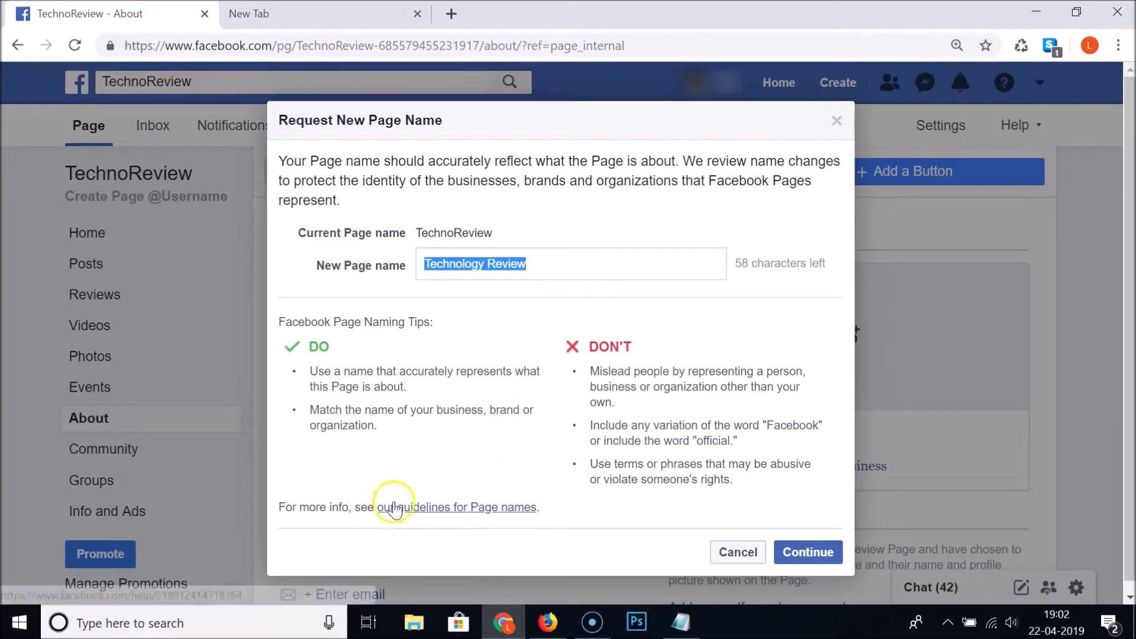
- Continue with 'Technology Review' as the proposed new page name
{"action": "left_click", "coordinate": [722, 459]}
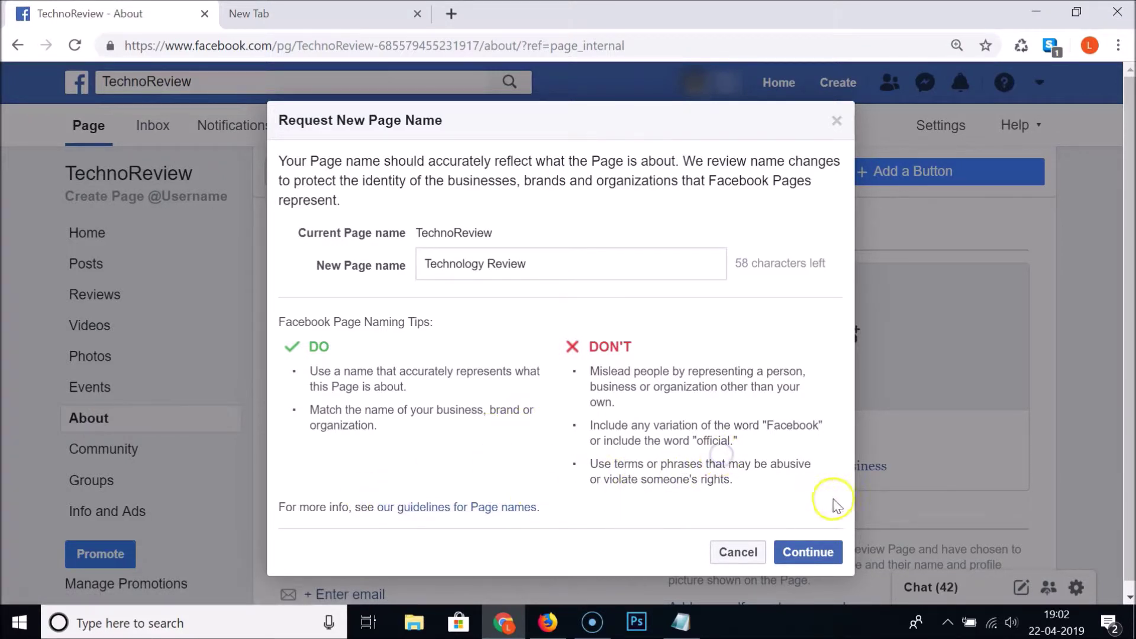
{"action": "left_click", "coordinate": [812, 556]}
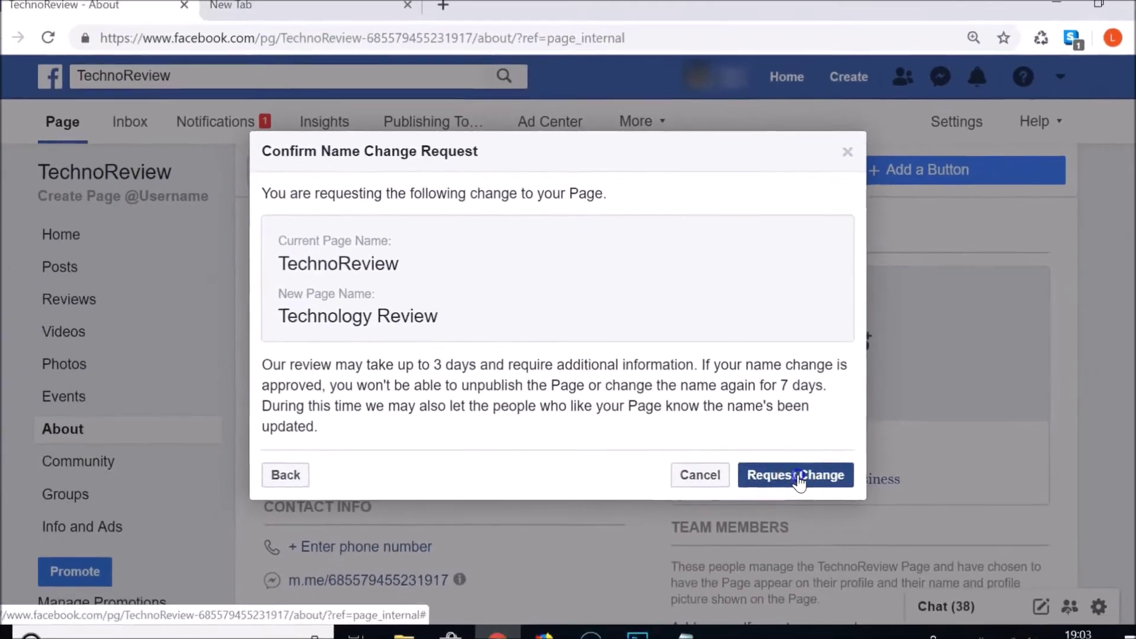
- Confirm the request to change the name from TechnoReview to Technology Review
{"action": "left_click", "coordinate": [831, 562]}
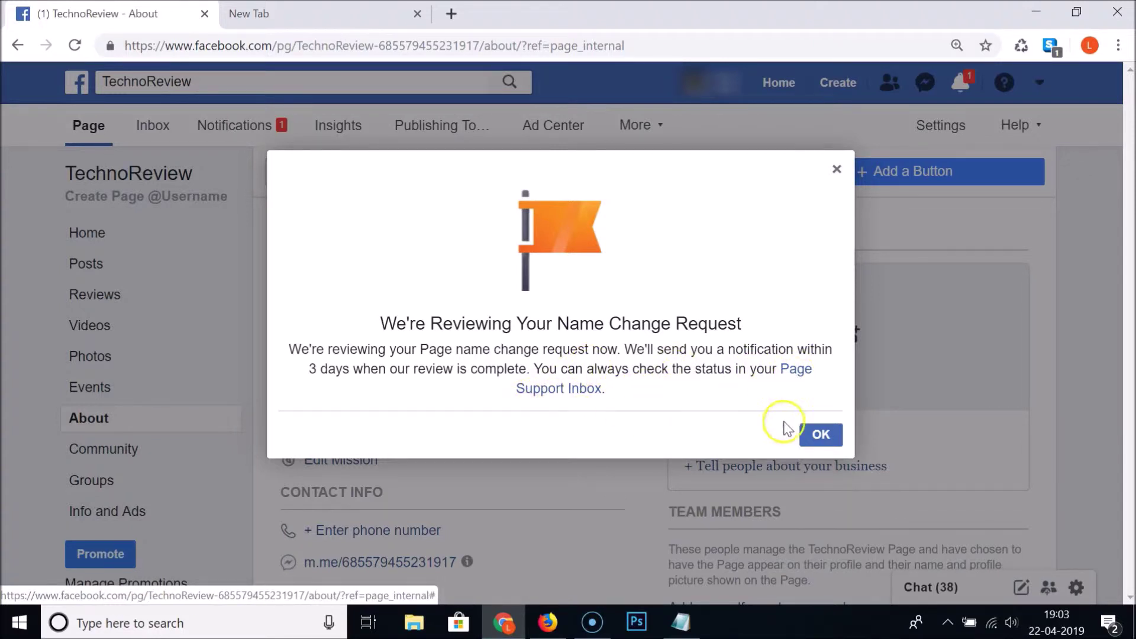
- Bring up the link options for the Page Support Inbox in the review notice
{"action": "right_click", "coordinate": [551, 401]}
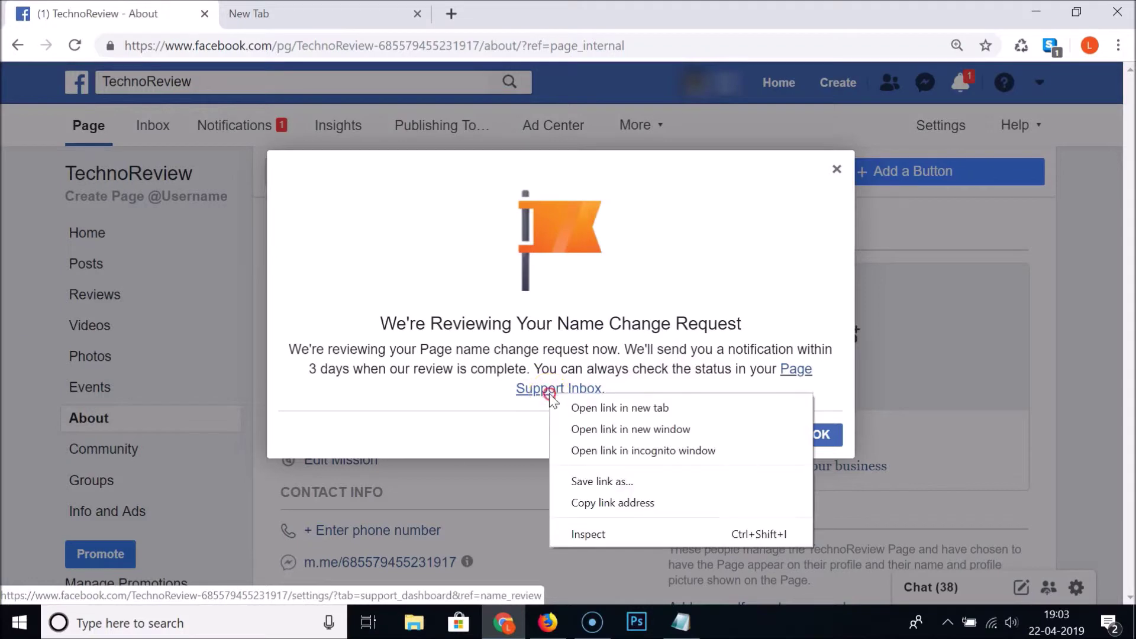
- Check the Page Support Inbox in a new tab, then go back to the TechnoReview About tab
{"action": "left_click", "coordinate": [572, 405]}
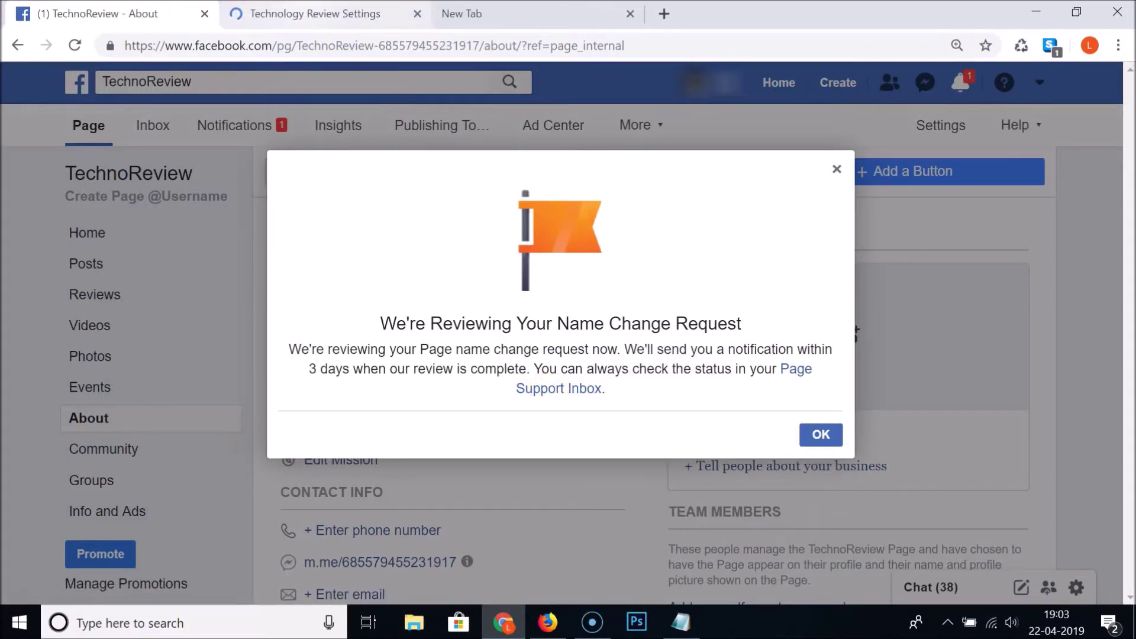
{"action": "key", "text": "ctrl+Tab"}
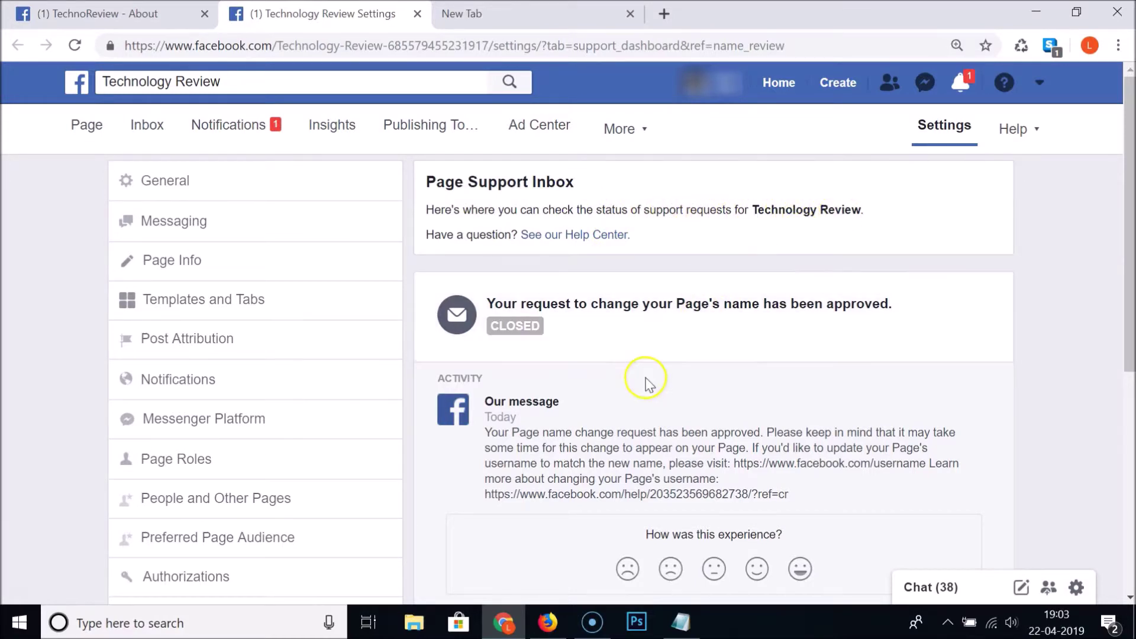
{"action": "scroll", "coordinate": [657, 382], "scroll_direction": "down", "scroll_amount": 3}
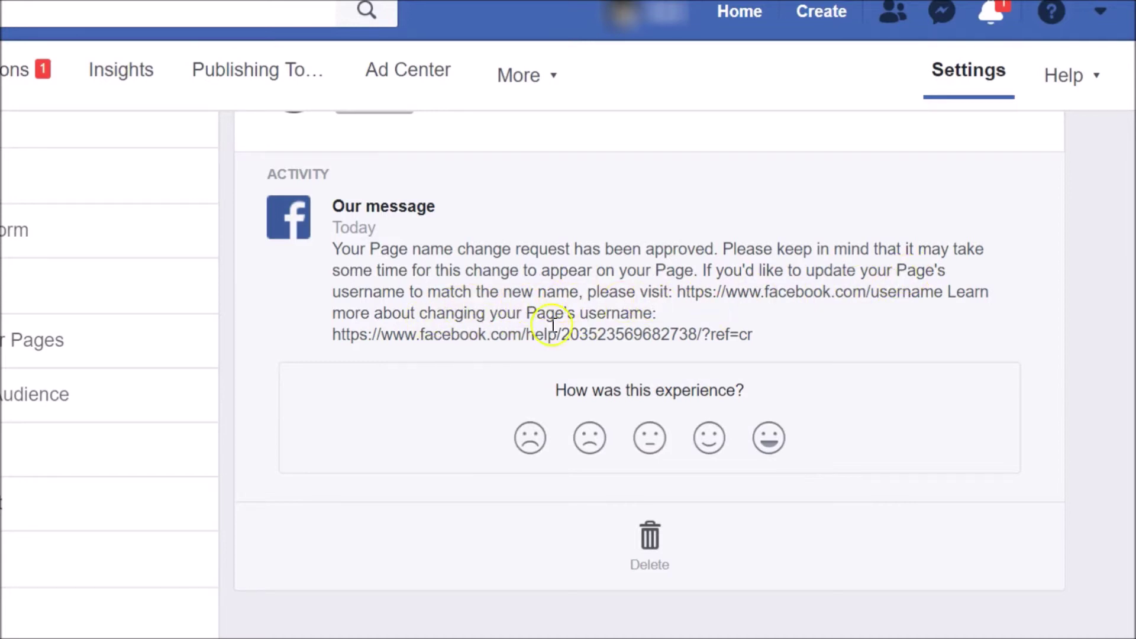
{"action": "scroll", "coordinate": [634, 307], "scroll_direction": "up", "scroll_amount": 4}
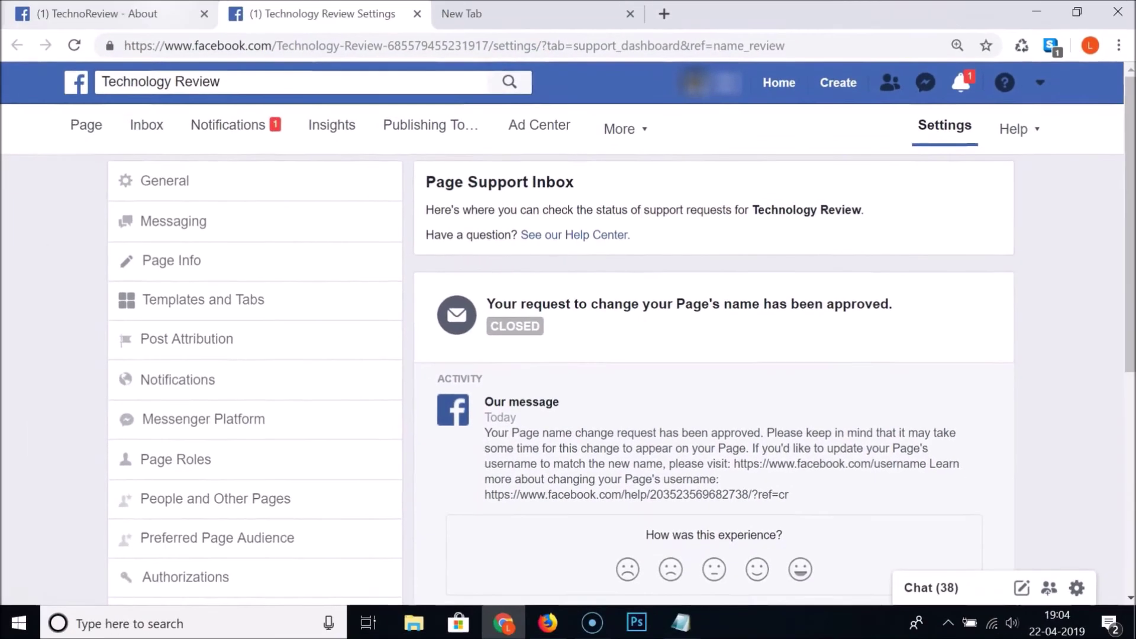
{"action": "left_click", "coordinate": [160, 7]}
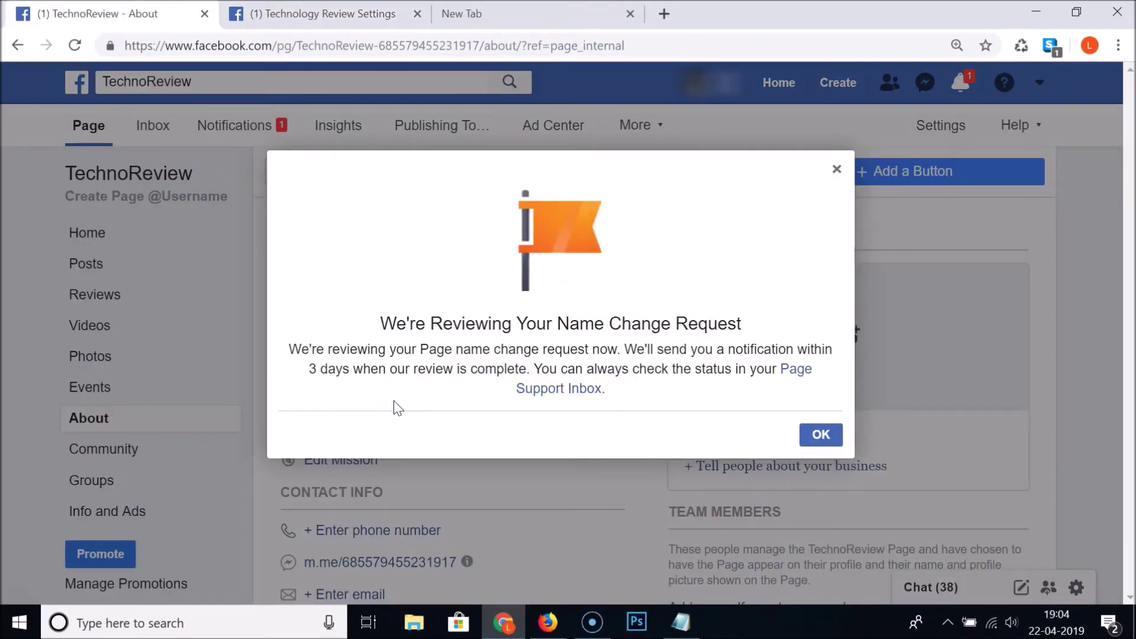
- Dismiss the review notice, go to the page's Home, and reload to show Technology Review
{"action": "left_click", "coordinate": [821, 434]}
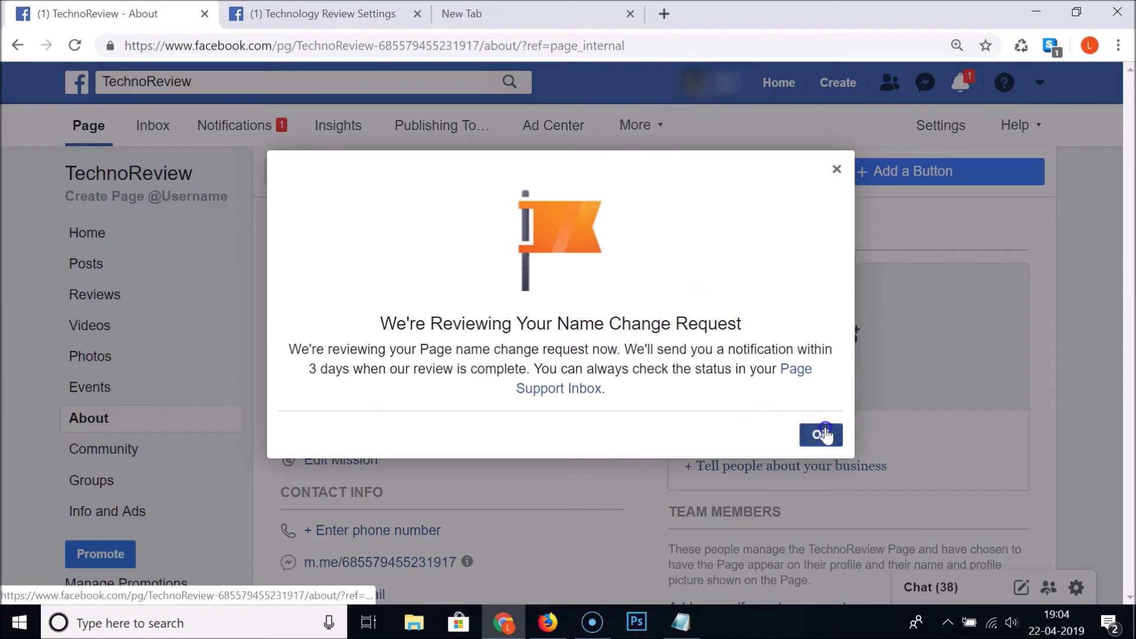
{"action": "scroll", "coordinate": [18, 313], "scroll_direction": "up", "scroll_amount": 4}
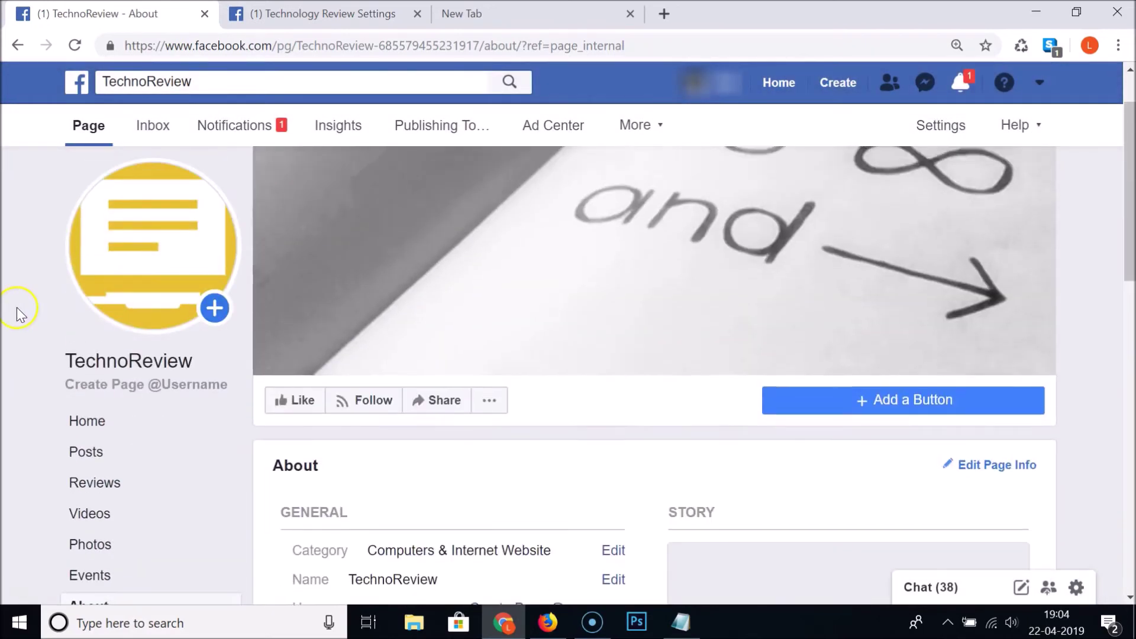
{"action": "left_click", "coordinate": [87, 421]}
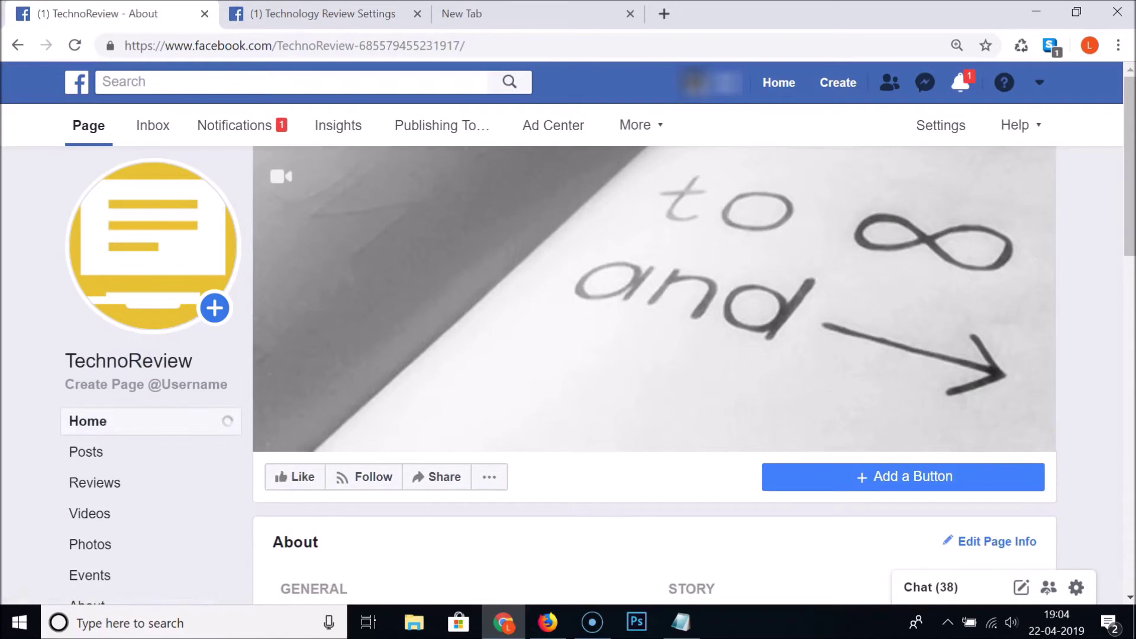
{"action": "left_click", "coordinate": [74, 44]}
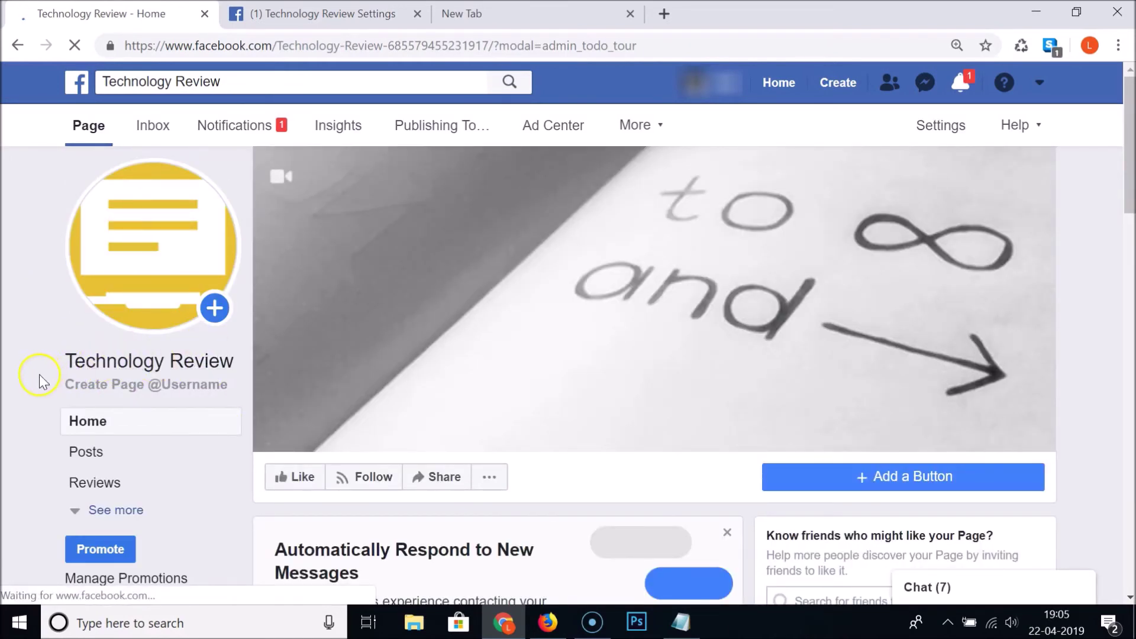
- Switch back to the Notepad note about changing a Facebook Page name
{"action": "left_click", "coordinate": [680, 622]}
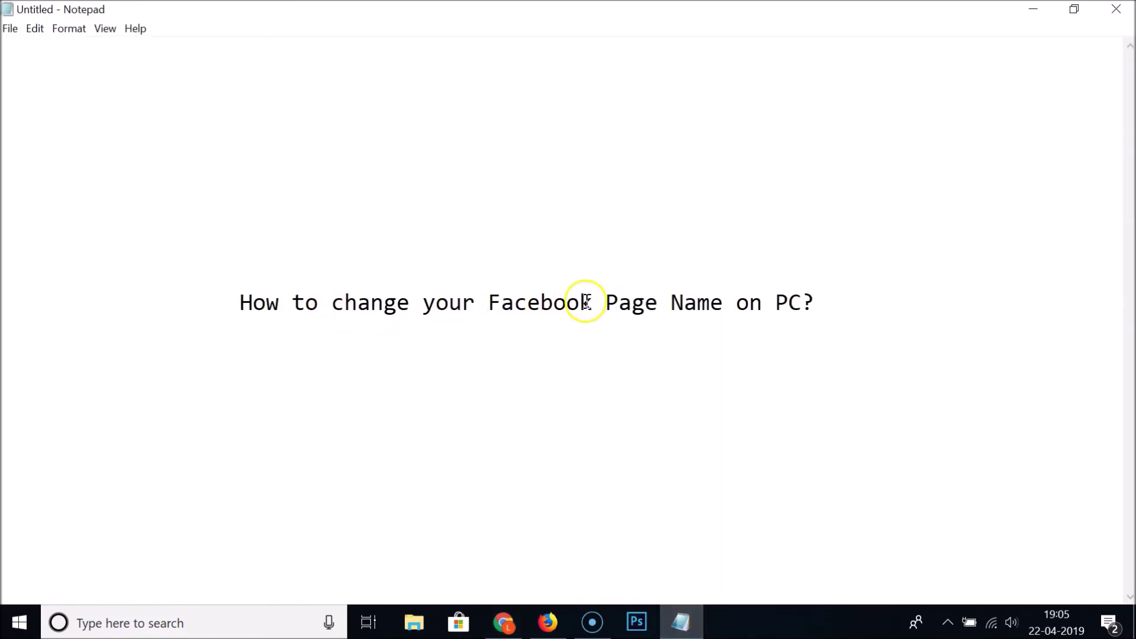